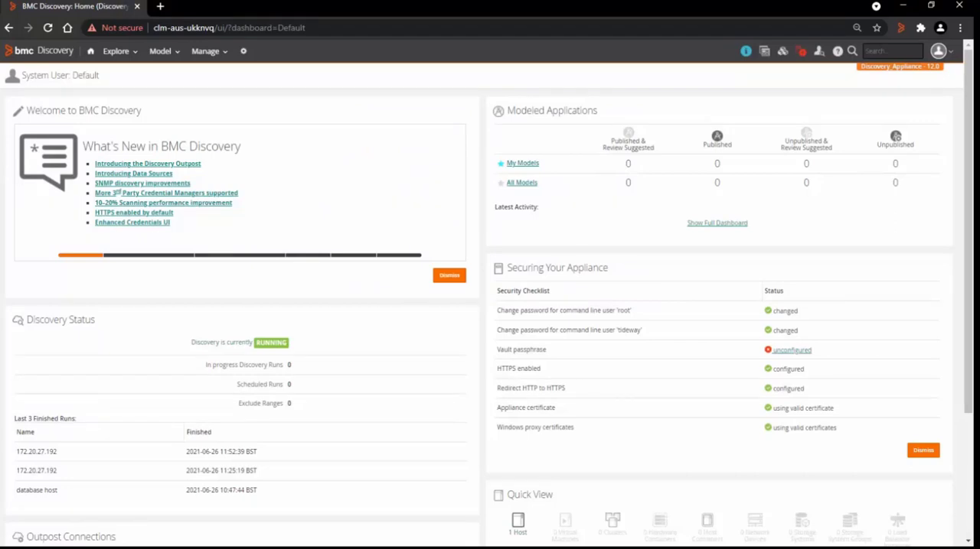
# - Review the credential types that can be added on the Credentials management page
pyautogui.click(207, 53)
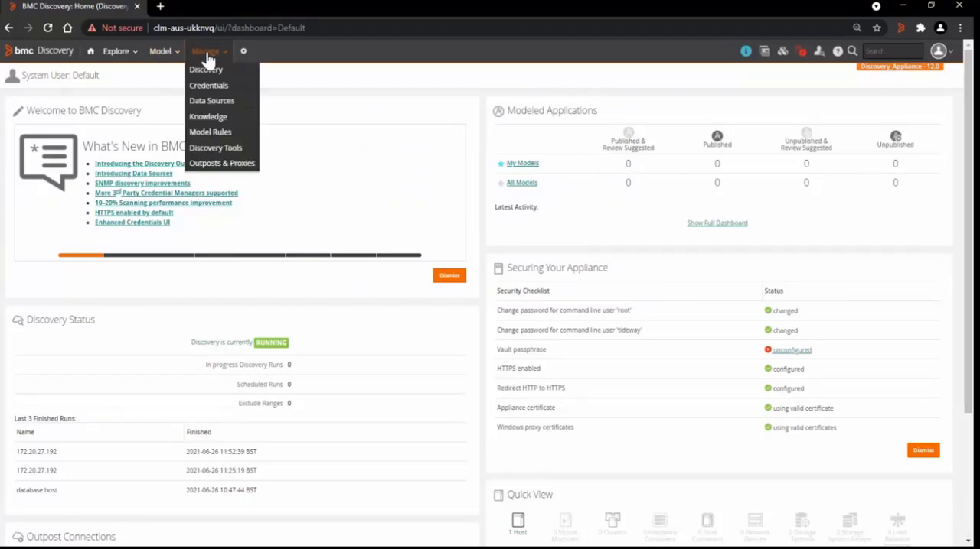
pyautogui.click(207, 88)
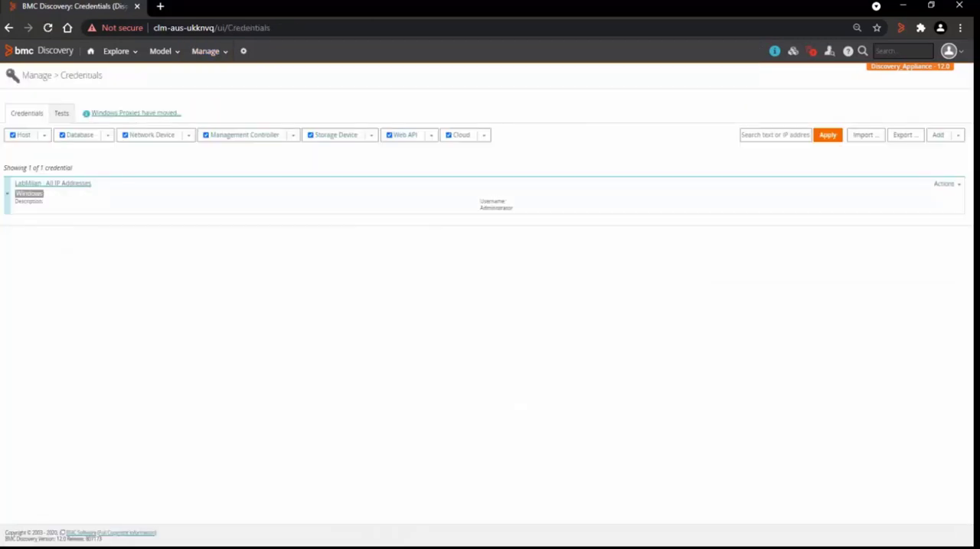
pyautogui.click(948, 140)
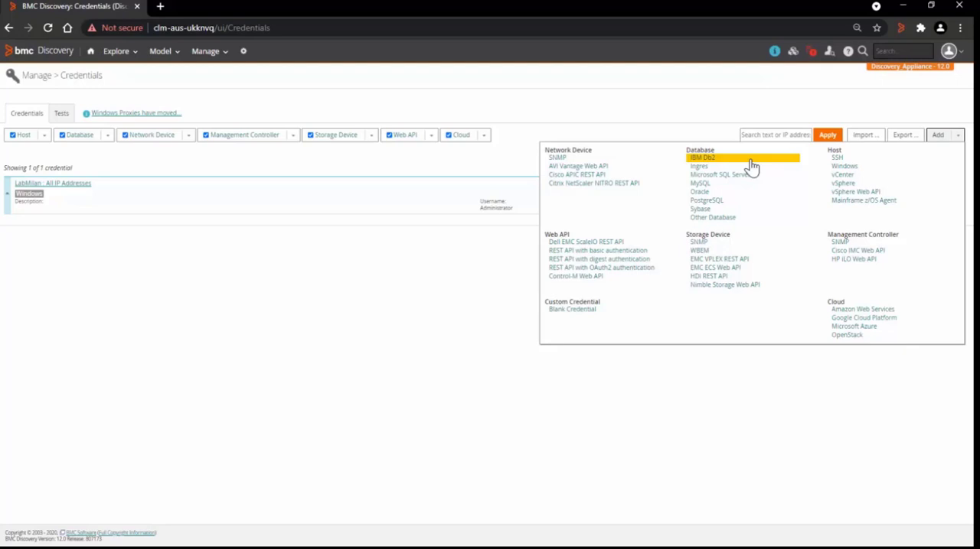
# - Review the database drivers configured in the appliance administration
pyautogui.click(243, 52)
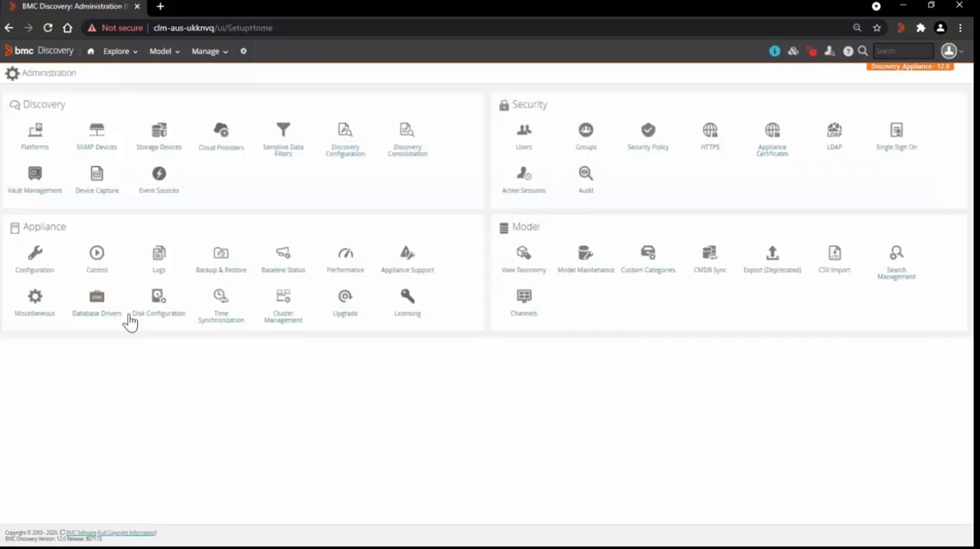
pyautogui.click(101, 302)
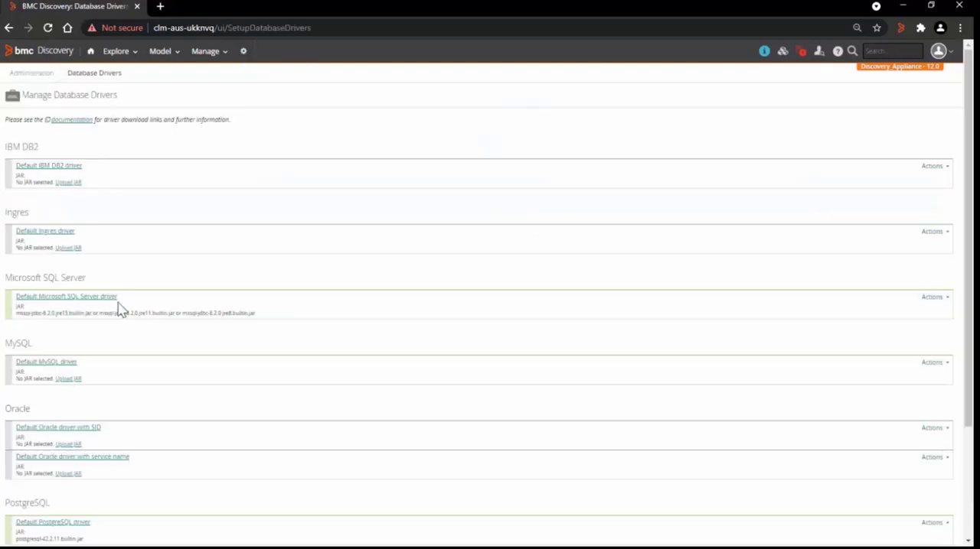
pyautogui.scroll(-2, 723, 342)
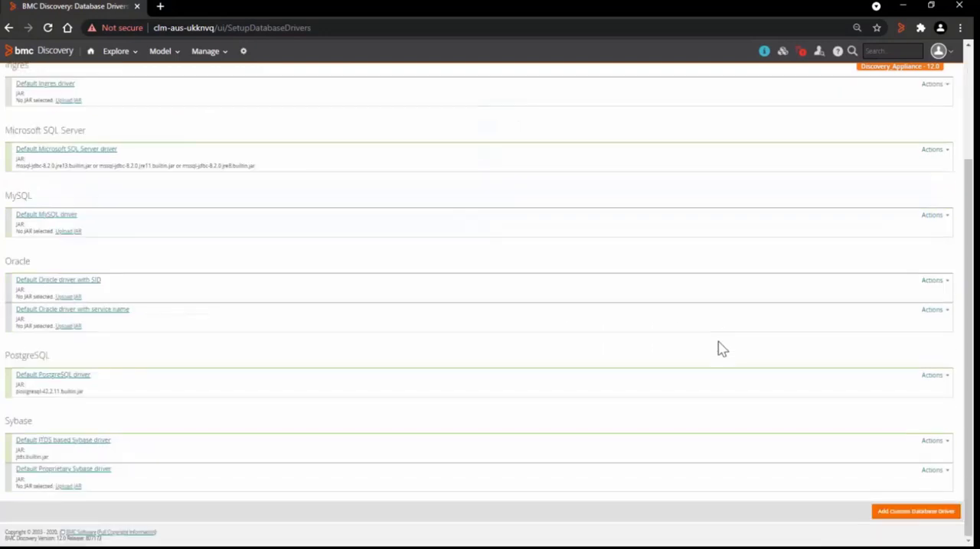
pyautogui.scroll(2, 721, 346)
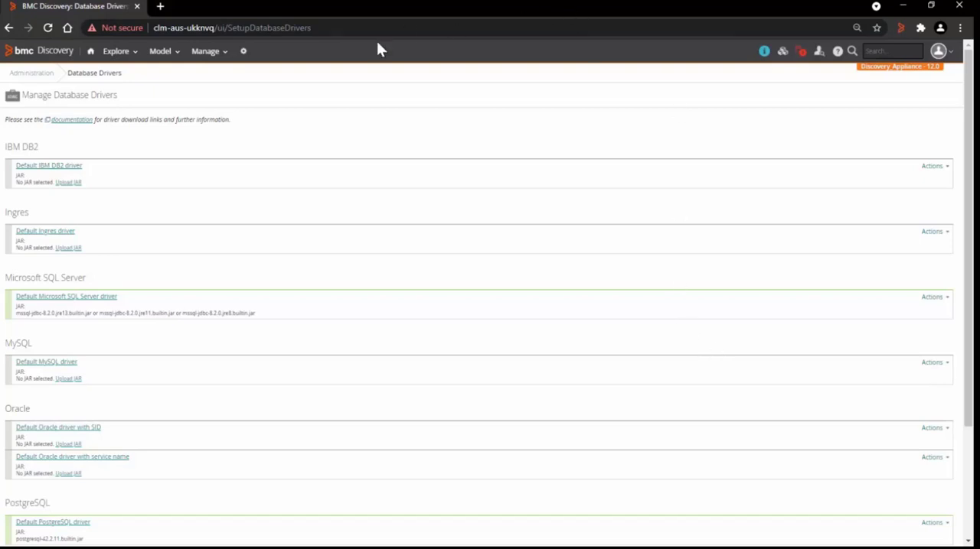
# - Start a new Microsoft SQL Server database credential from the Credentials management page
pyautogui.click(215, 66)
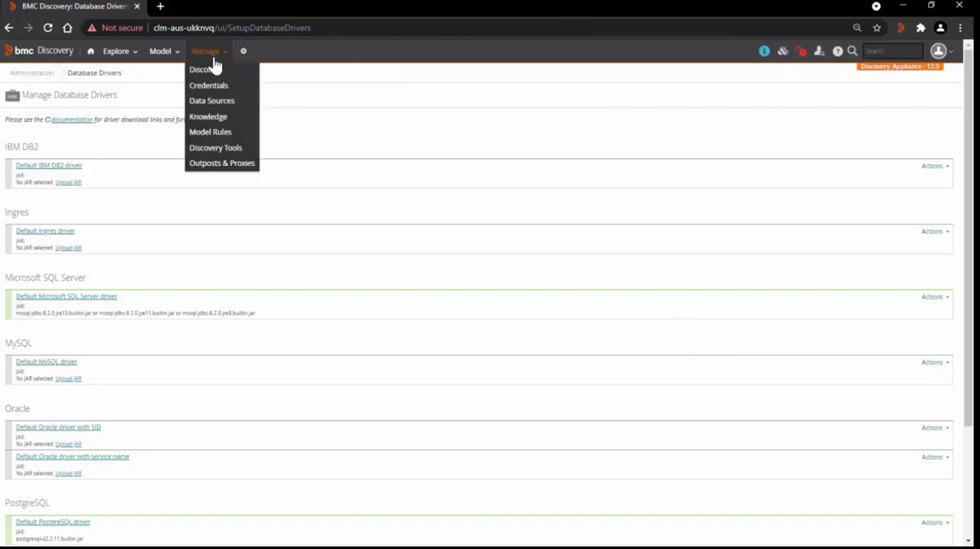
pyautogui.click(221, 96)
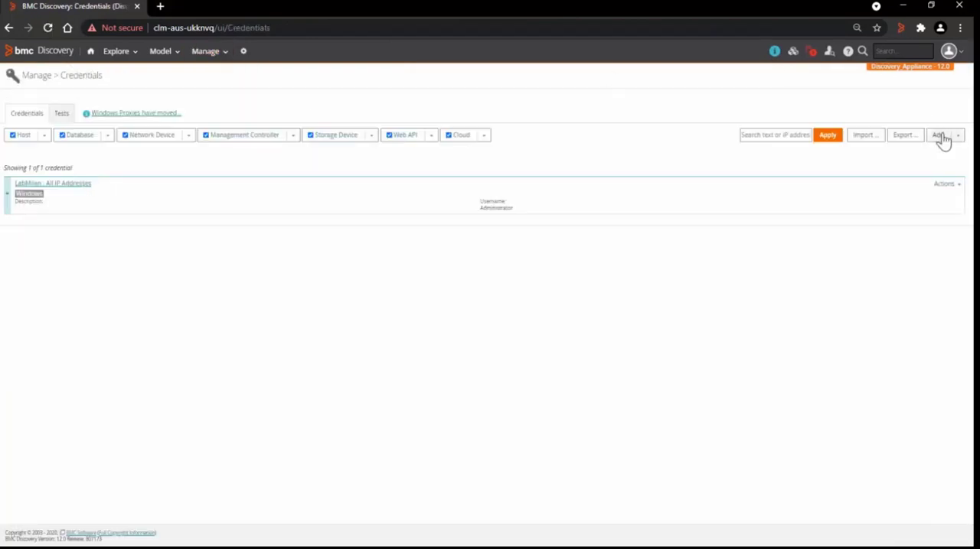
pyautogui.click(941, 137)
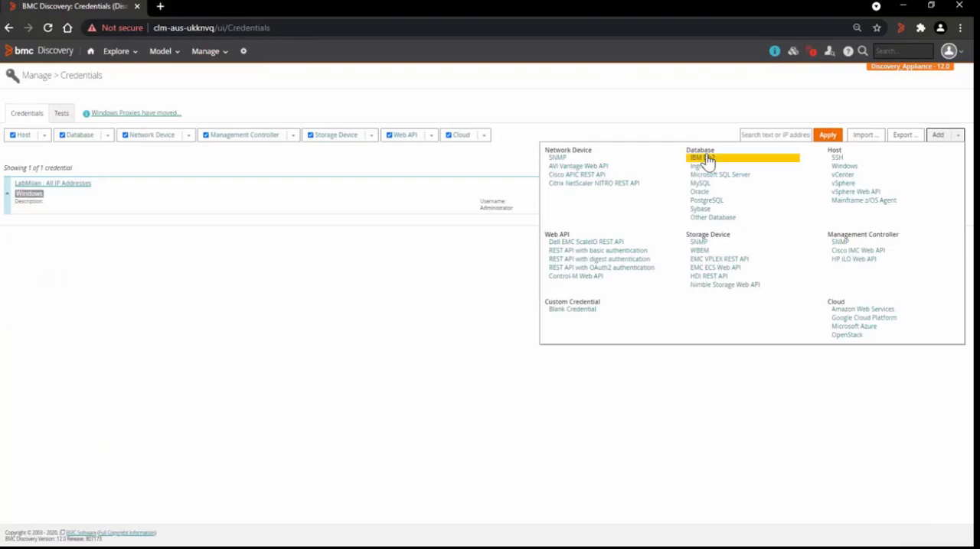
pyautogui.click(705, 176)
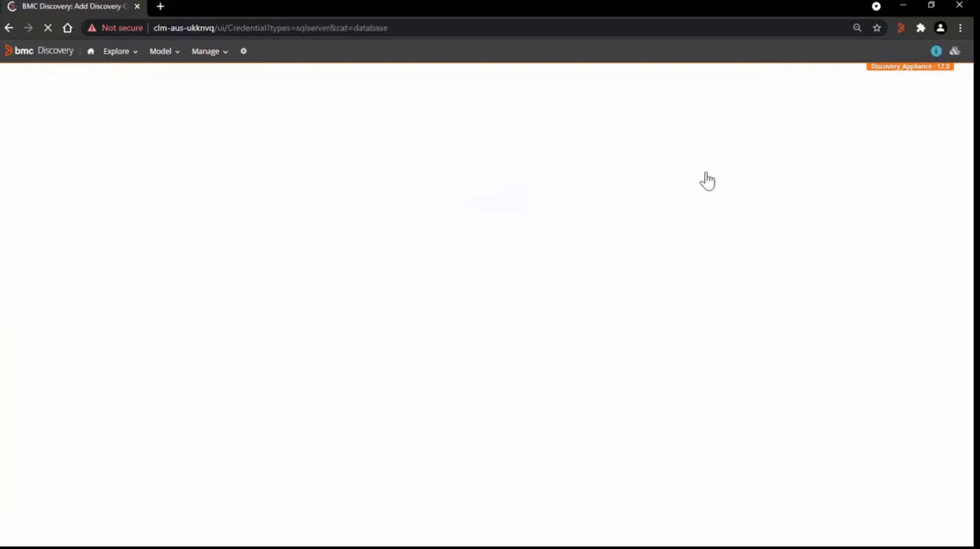
# - Label the credential "Microsoft database credentials" and copy the same text into its description
pyautogui.click(230, 154)
pyautogui.write('Mic')
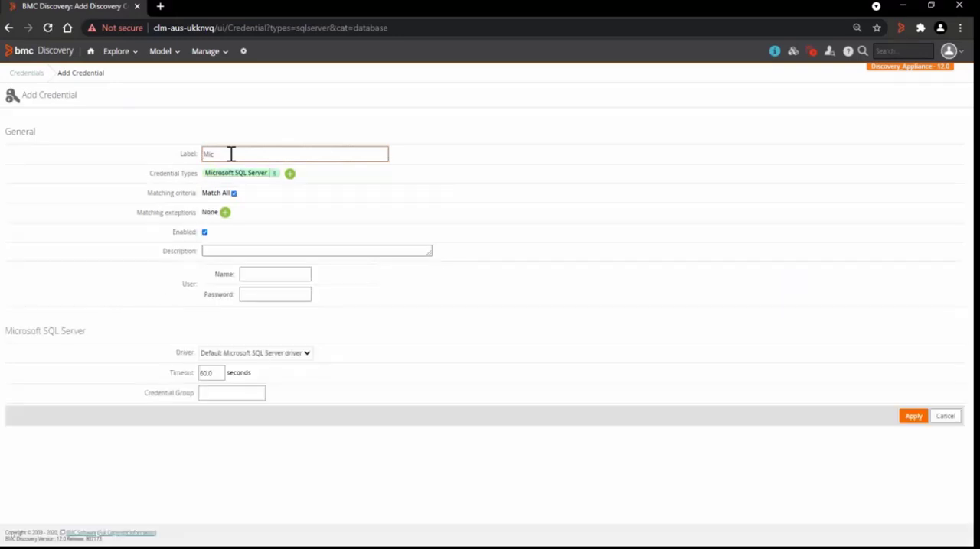
pyautogui.write('rosoft database credentials')
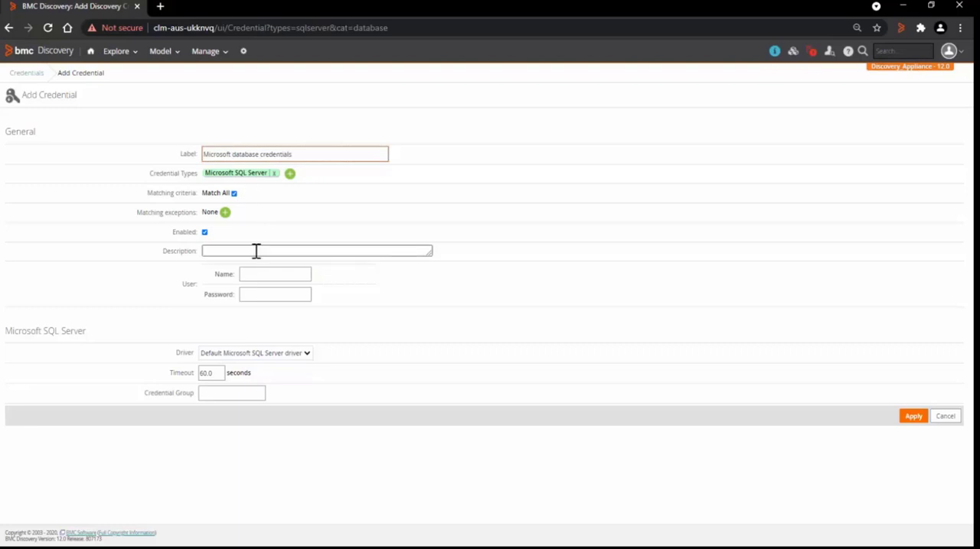
pyautogui.moveTo(313, 153); pyautogui.dragTo(162, 155)
pyautogui.hotkey('ctrl', 'c')
pyautogui.click(225, 252)
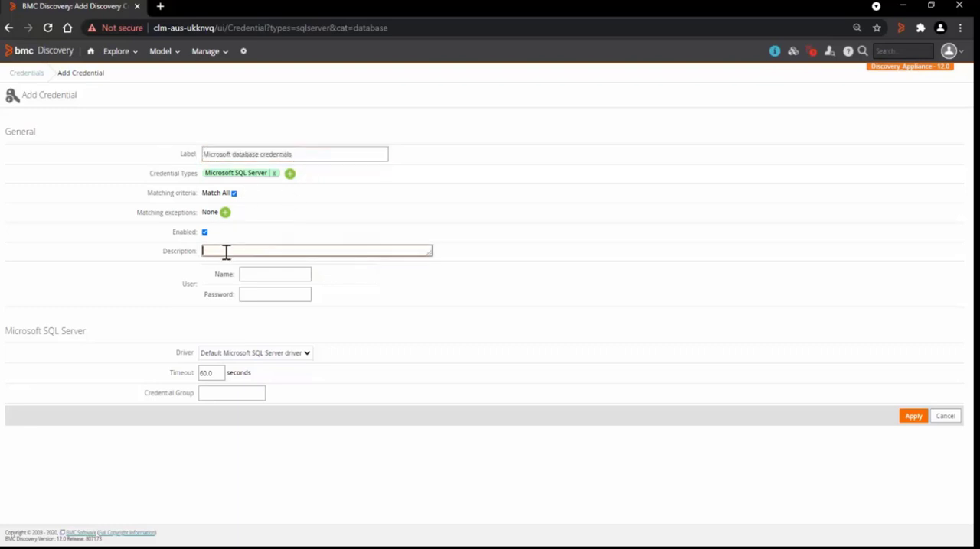
pyautogui.hotkey('ctrl', 'v')
# - Set the credential's user name to sa and enter the account password
pyautogui.click(256, 290)
pyautogui.write('sa')
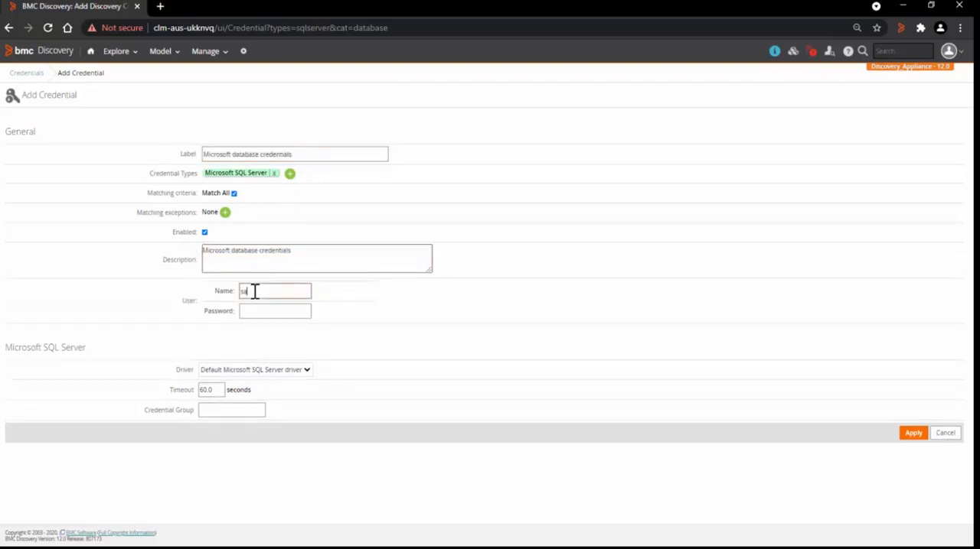
pyautogui.press('Tab')
pyautogui.write('*****')
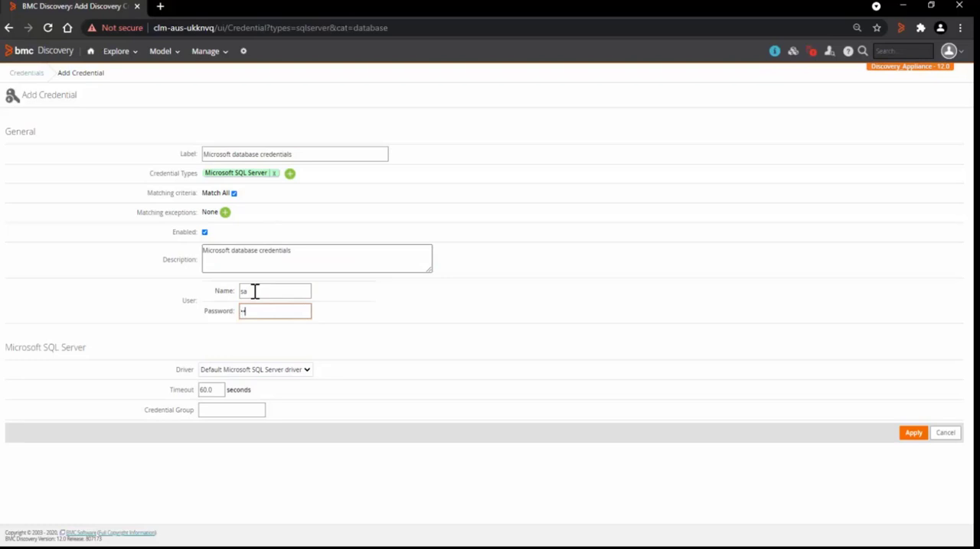
pyautogui.write('***')
# - Choose the Default Microsoft SQL Server driver and save the credential
pyautogui.click(303, 373)
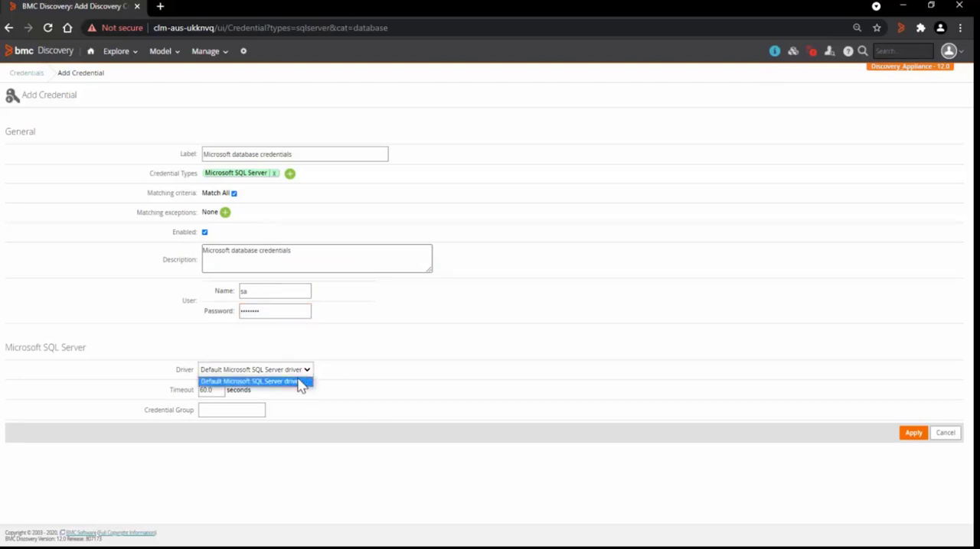
pyautogui.click(302, 380)
pyautogui.click(907, 434)
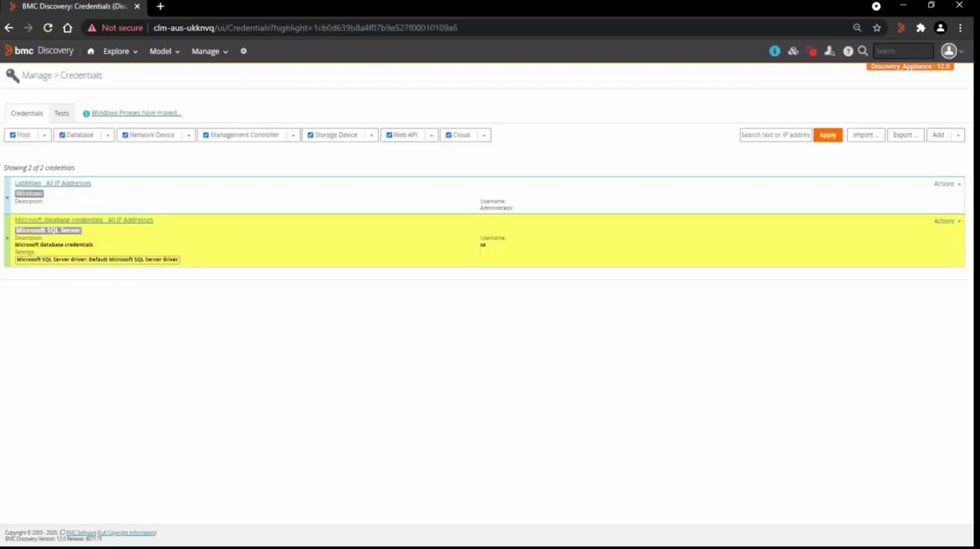
# - Test the Microsoft database credential against IP address 172.20.27.192
pyautogui.click(946, 225)
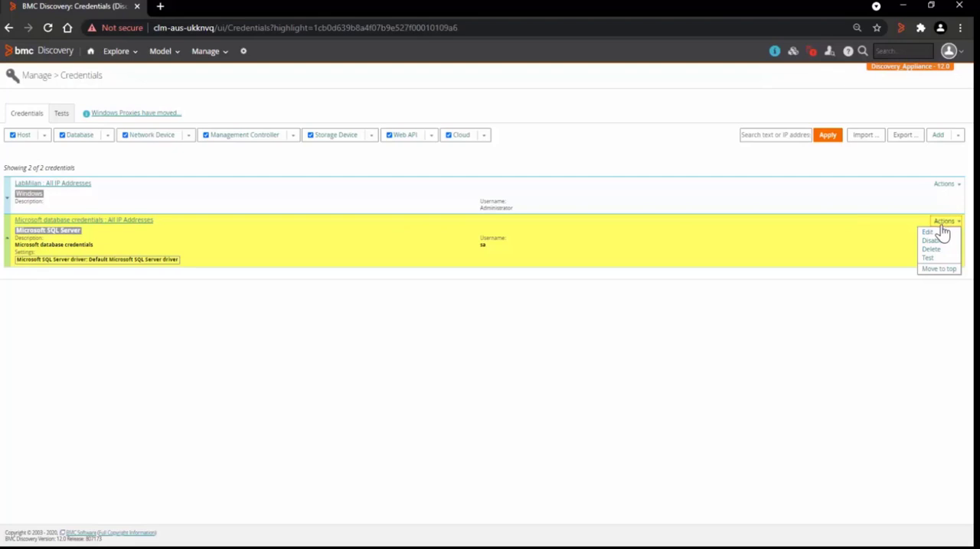
pyautogui.click(927, 258)
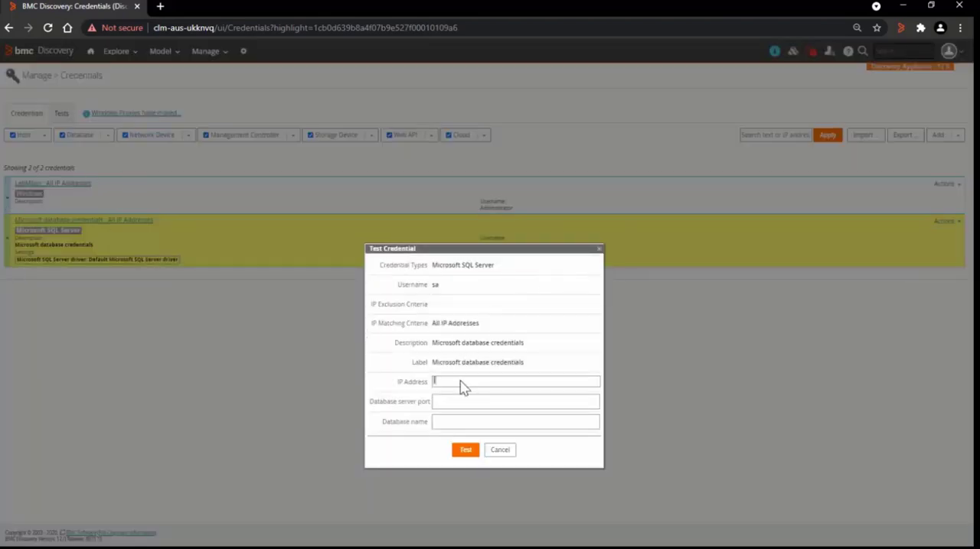
pyautogui.write('172.20.25')
pyautogui.write('.192')
pyautogui.click(468, 452)
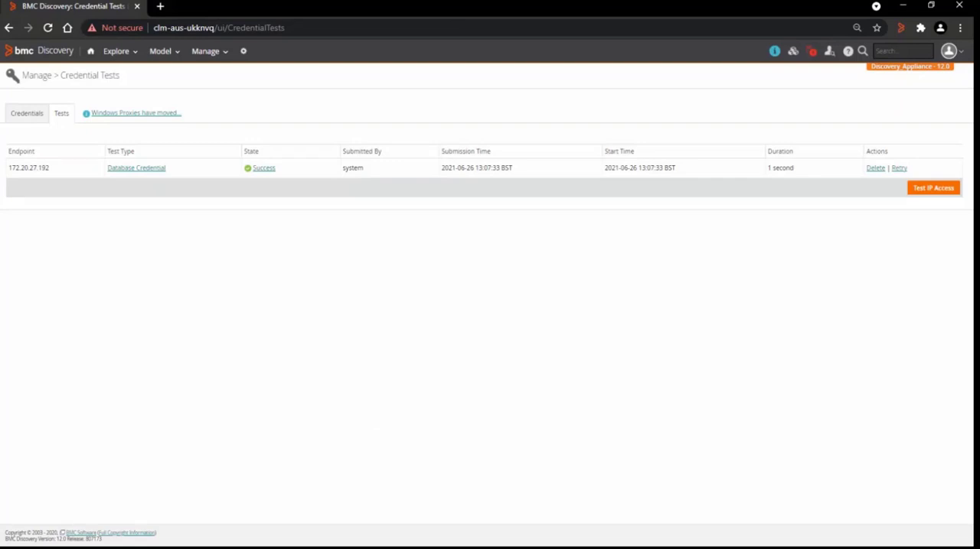
# - Start a snapshot Full Discovery run on IP address 172.20.27.192
pyautogui.click(216, 65)
pyautogui.click(213, 72)
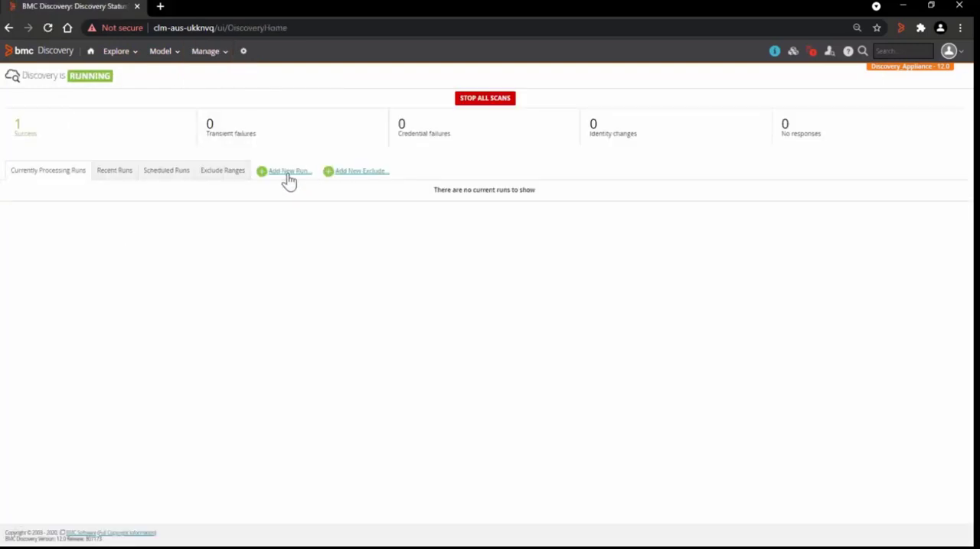
pyautogui.click(288, 174)
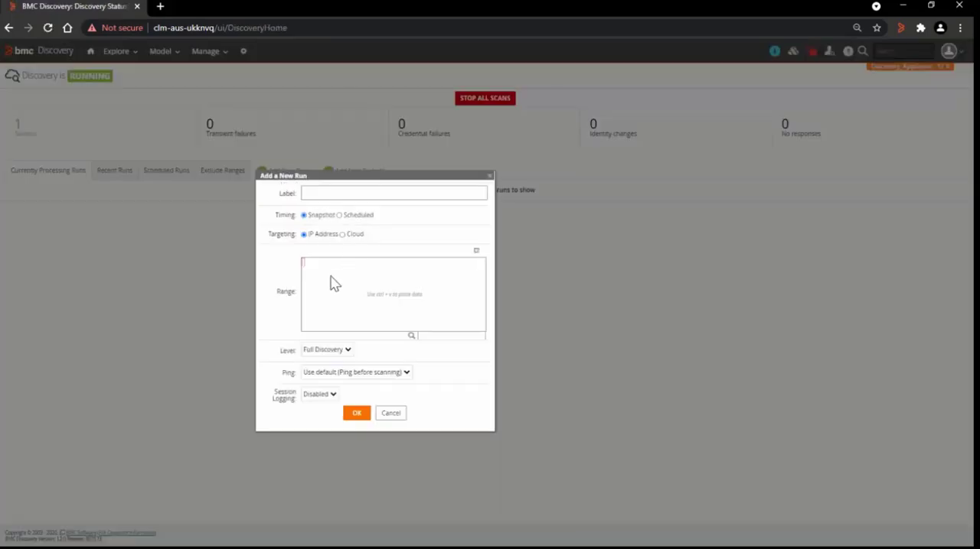
pyautogui.write('172.20.21.183')
pyautogui.click(357, 414)
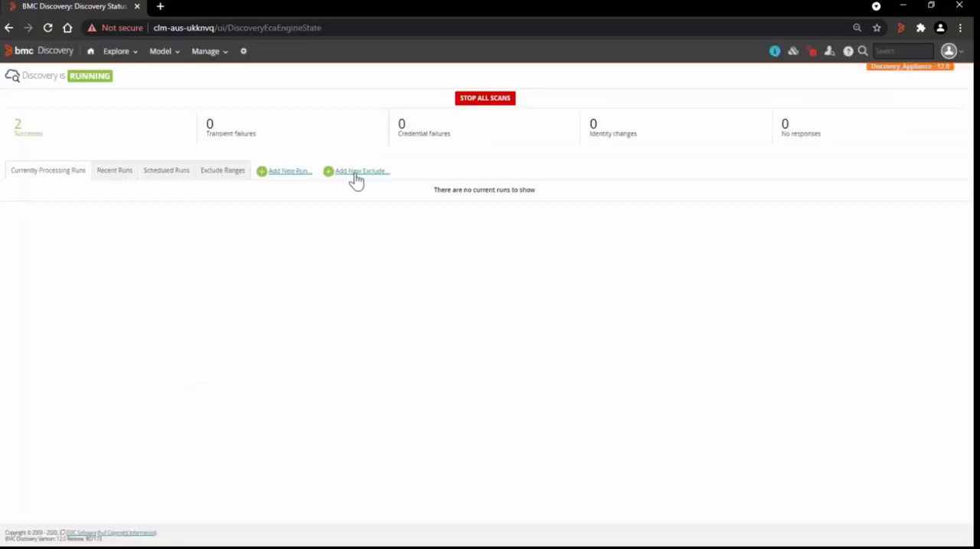
# - Open the recent discovery run of 172.20.27.192 and examine its related Discovery Access, including credentials used and discovery methods
pyautogui.click(125, 178)
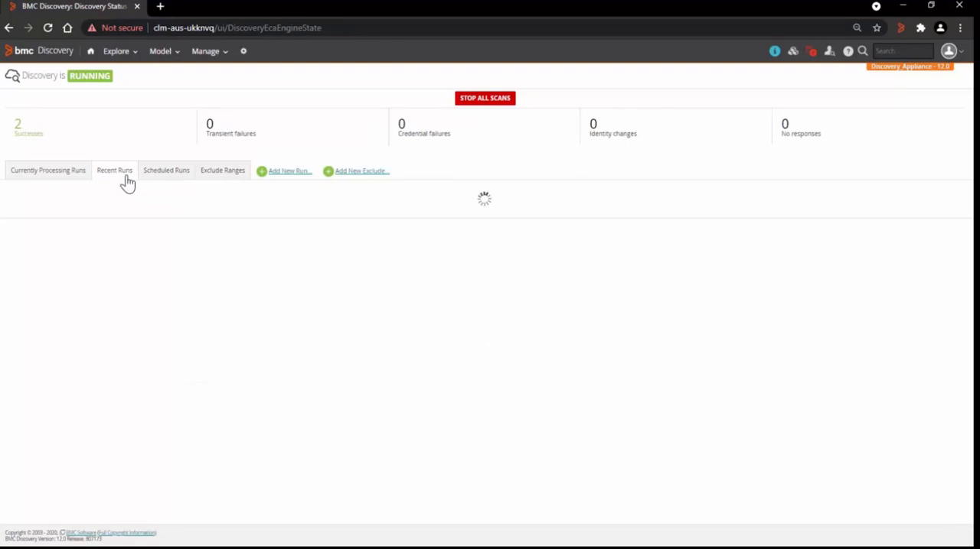
pyautogui.click(145, 231)
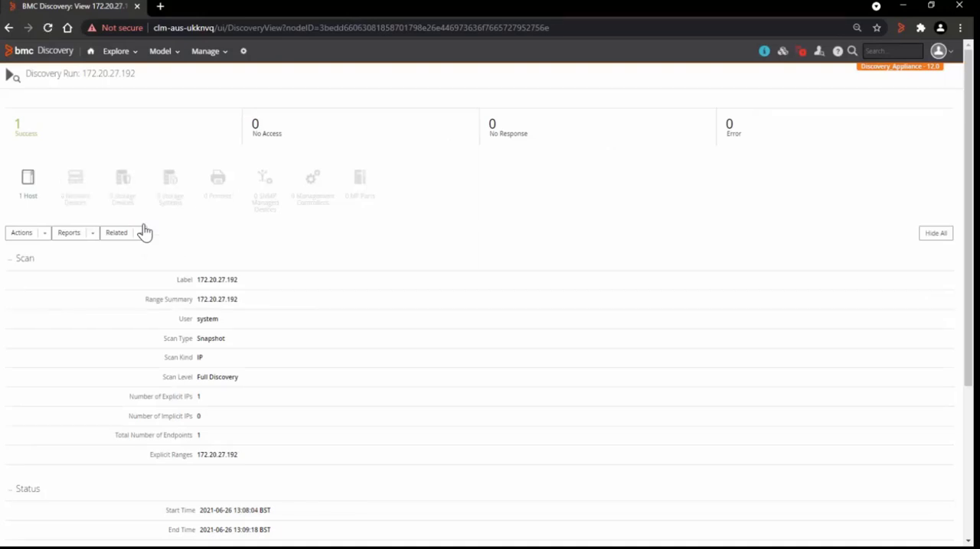
pyautogui.scroll(-3, 345, 341)
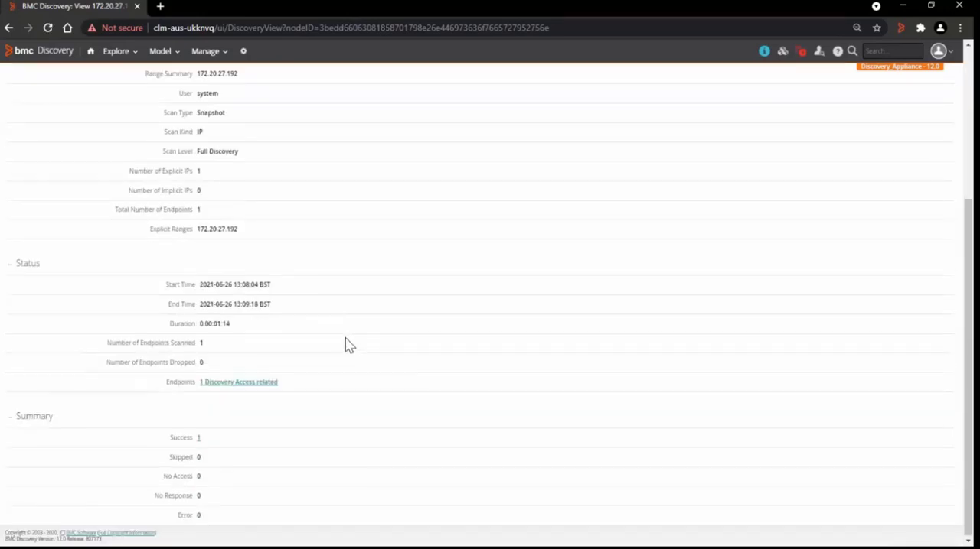
pyautogui.click(257, 391)
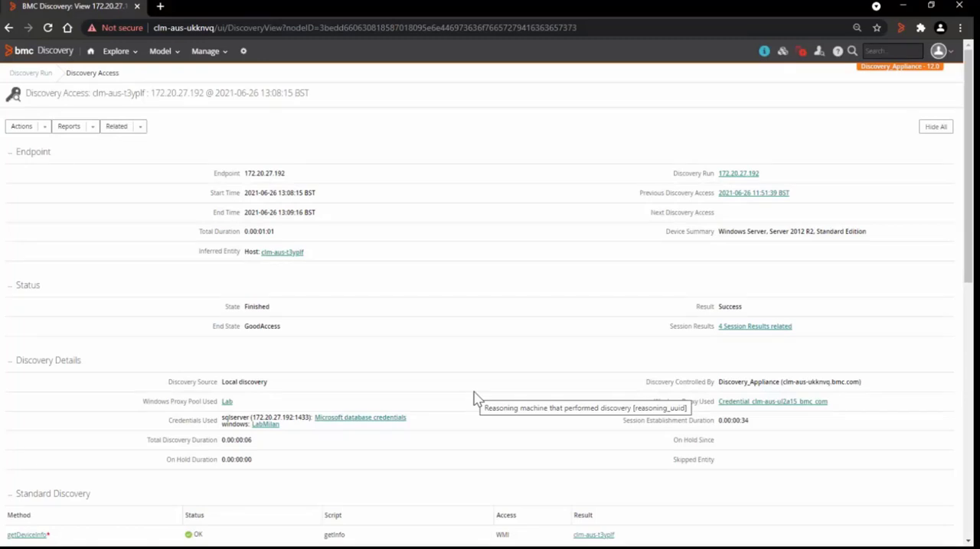
pyautogui.scroll(-7, 474, 398)
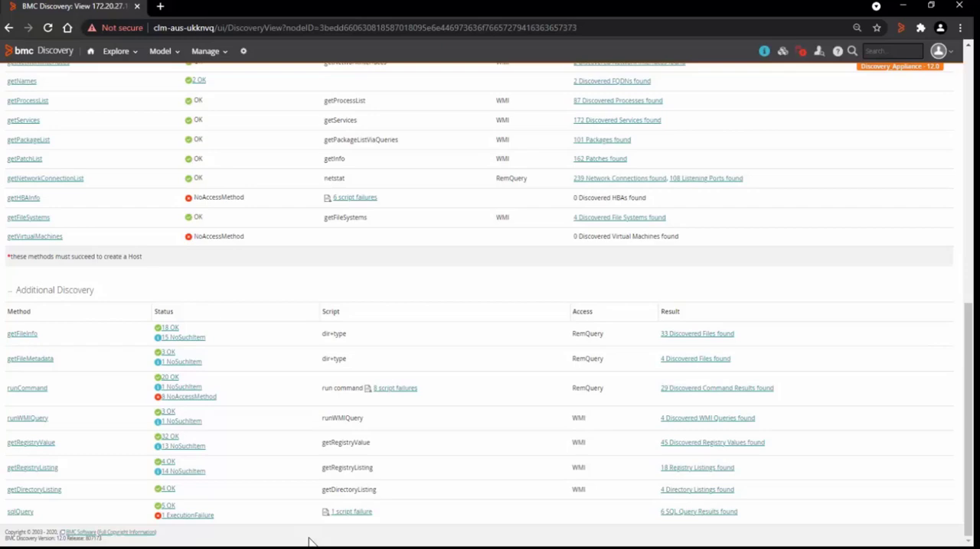
pyautogui.scroll(15, 867, 353)
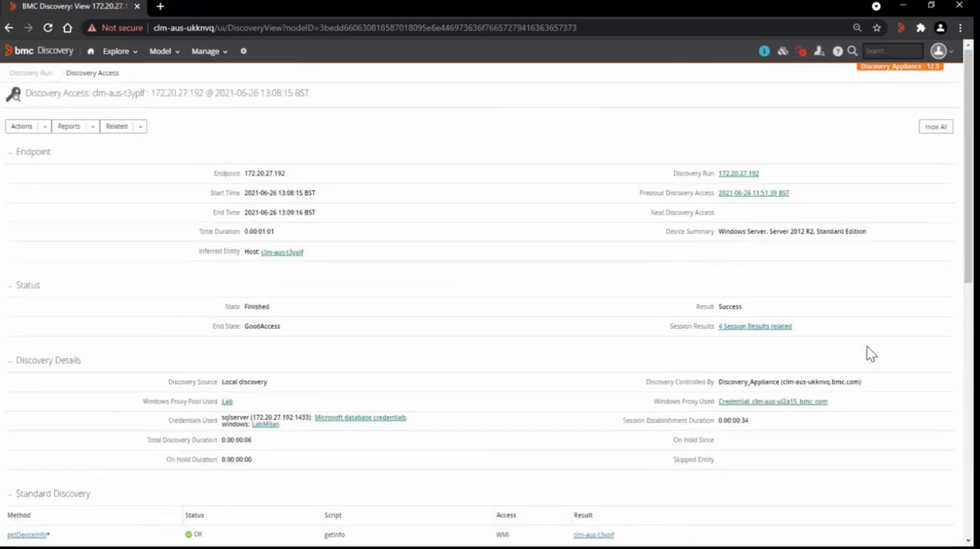
# - Open the inferred host from the Discovery Access and list its related software instances
pyautogui.click(287, 254)
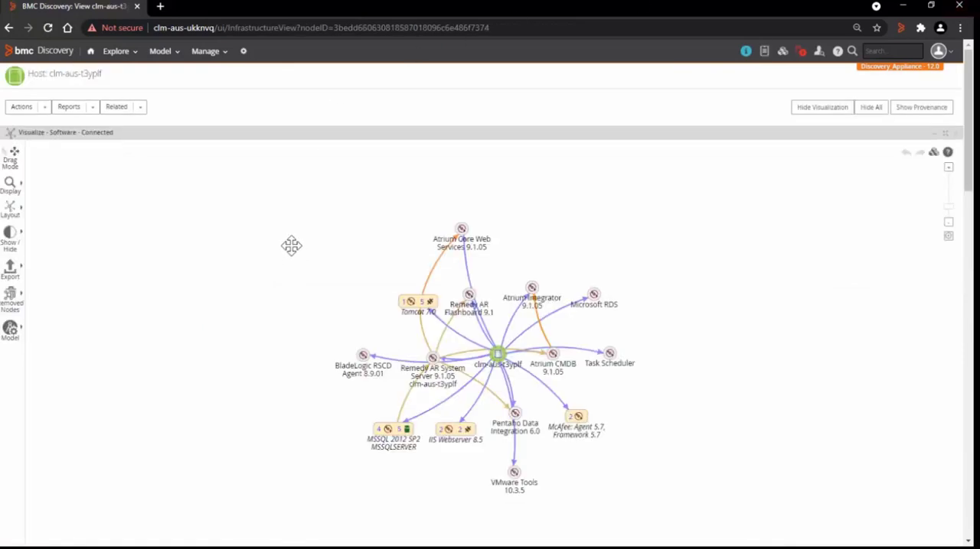
pyautogui.scroll(-5, 291, 255)
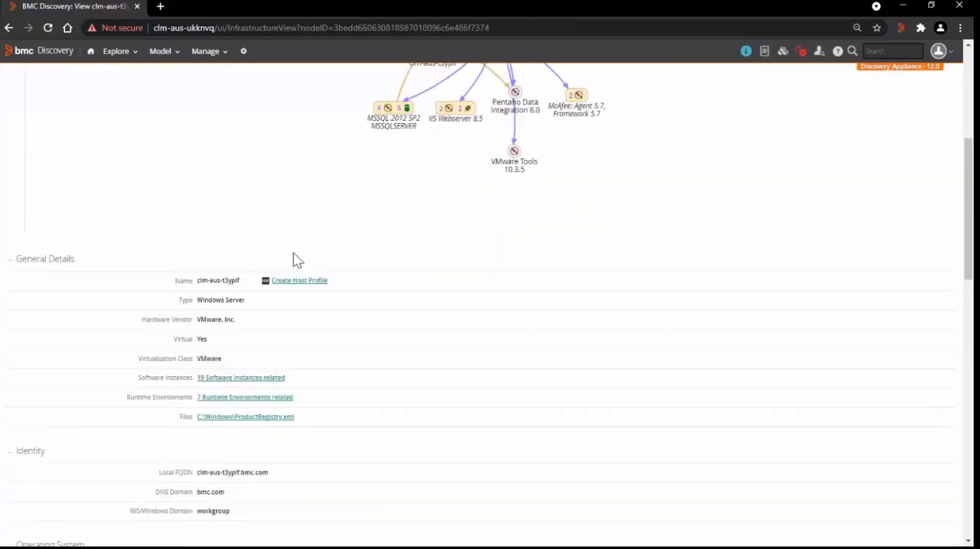
pyautogui.click(256, 380)
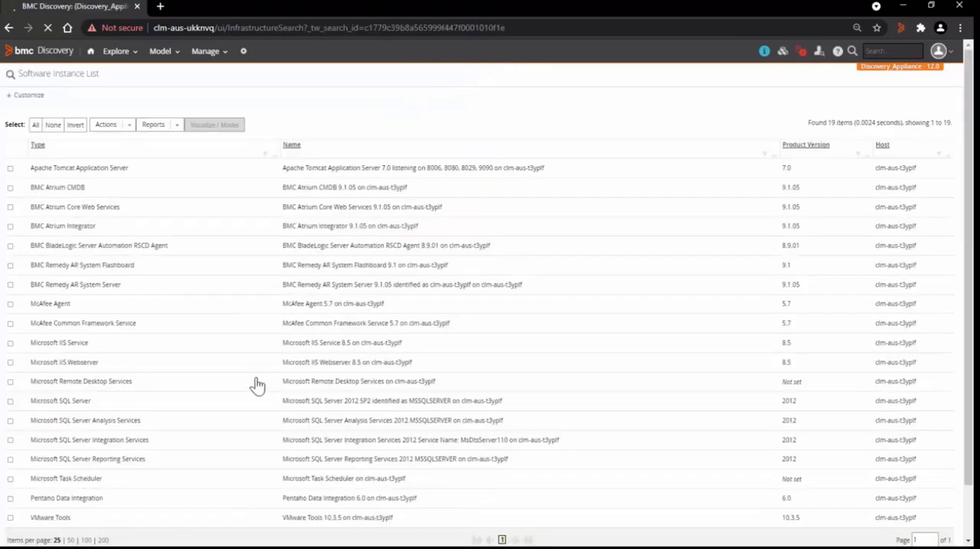
# - Open the Microsoft SQL Server 2012 SP2 instance and examine the details of its ARSystem database
pyautogui.click(330, 405)
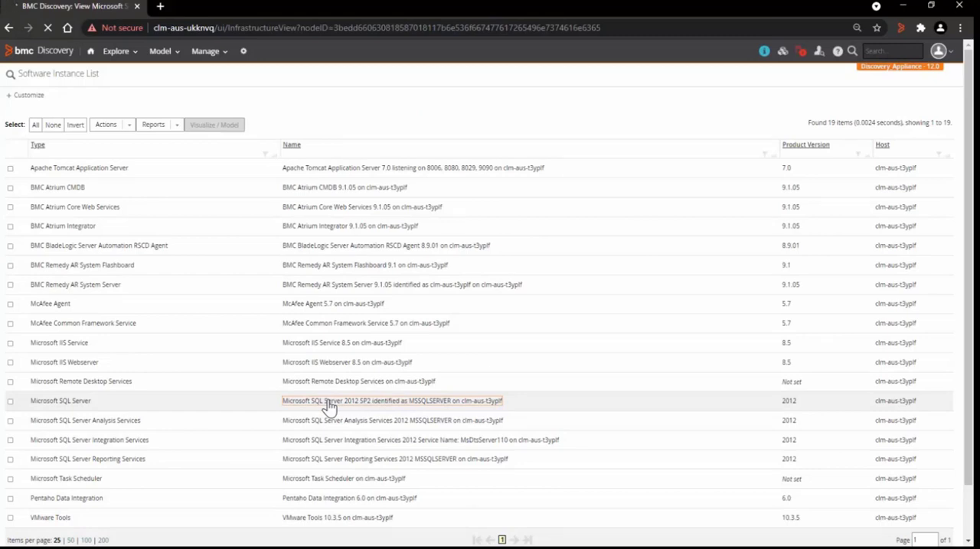
pyautogui.scroll(-10, 676, 348)
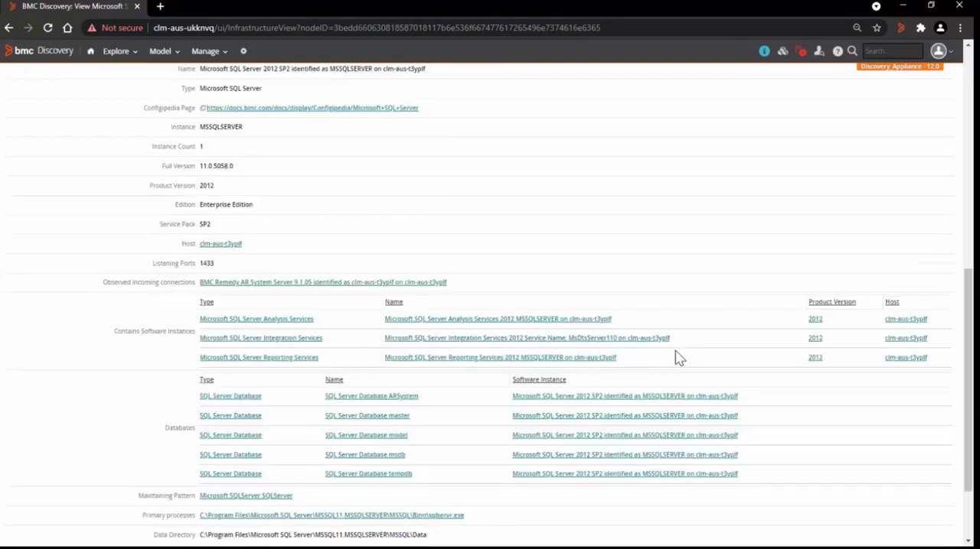
pyautogui.scroll(-3, 677, 359)
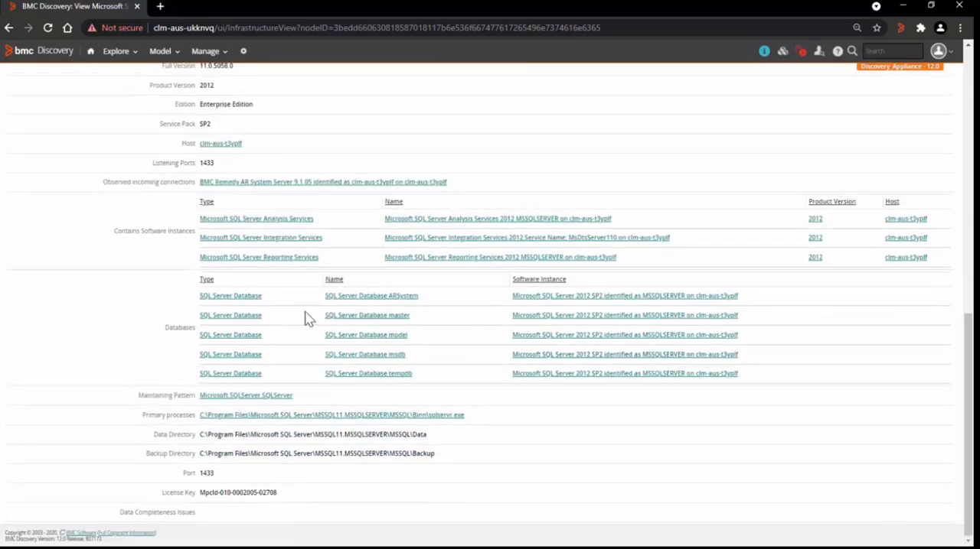
pyautogui.click(256, 304)
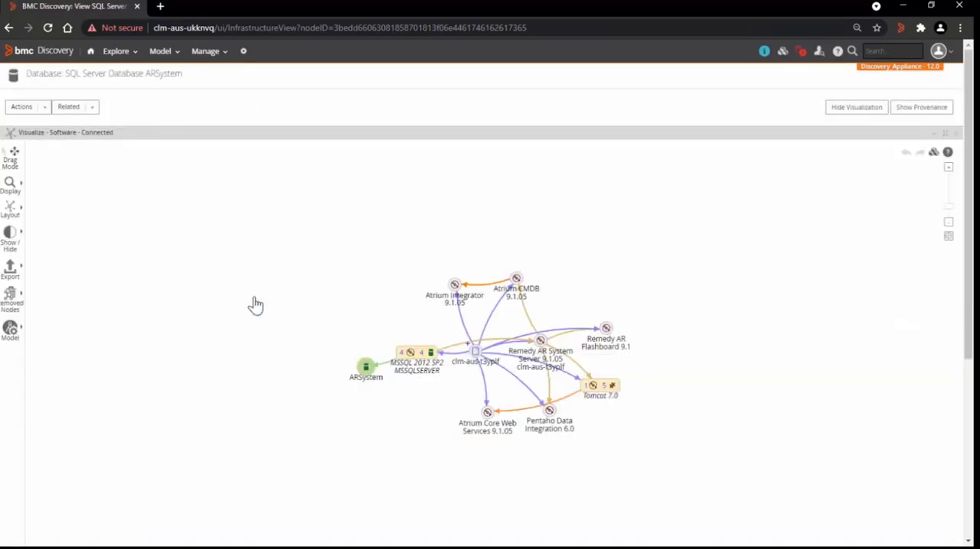
pyautogui.scroll(-4, 804, 321)
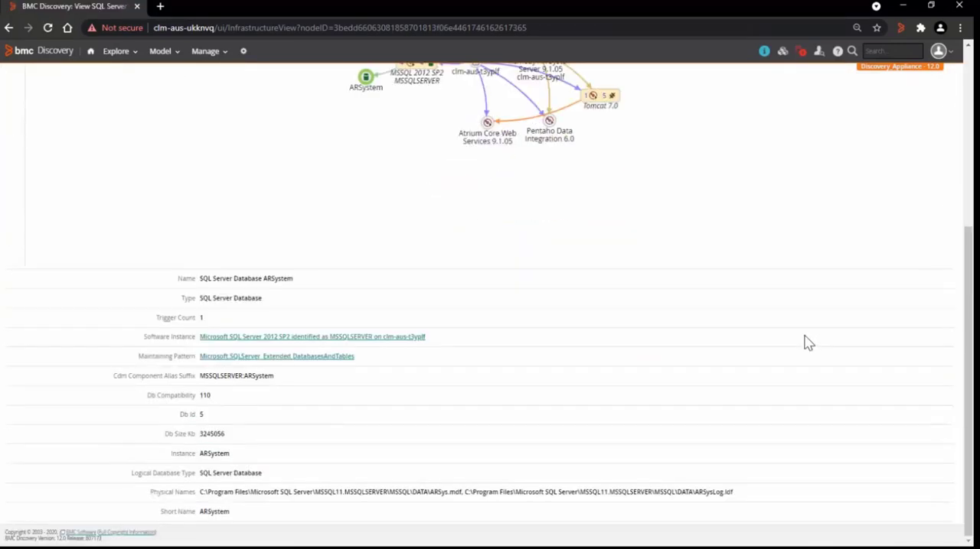